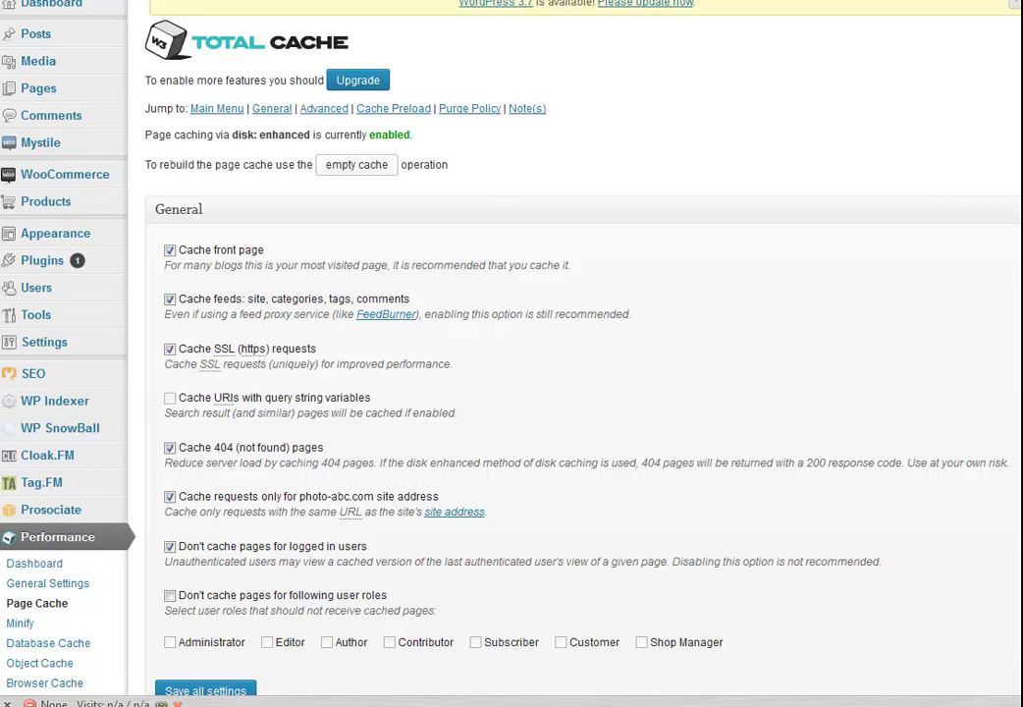
Open the WP SnowBall plugin and examine its dashboard totals and the Latest Snowball graph.
scroll(511, 353, down, 1)
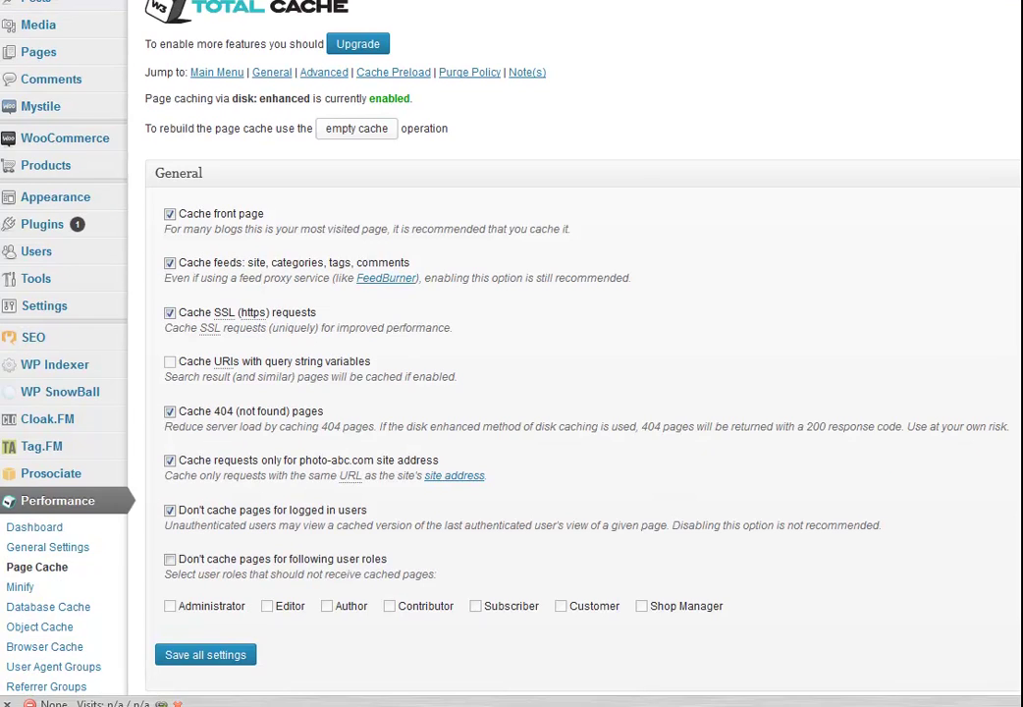
scroll(511, 354, up, 1)
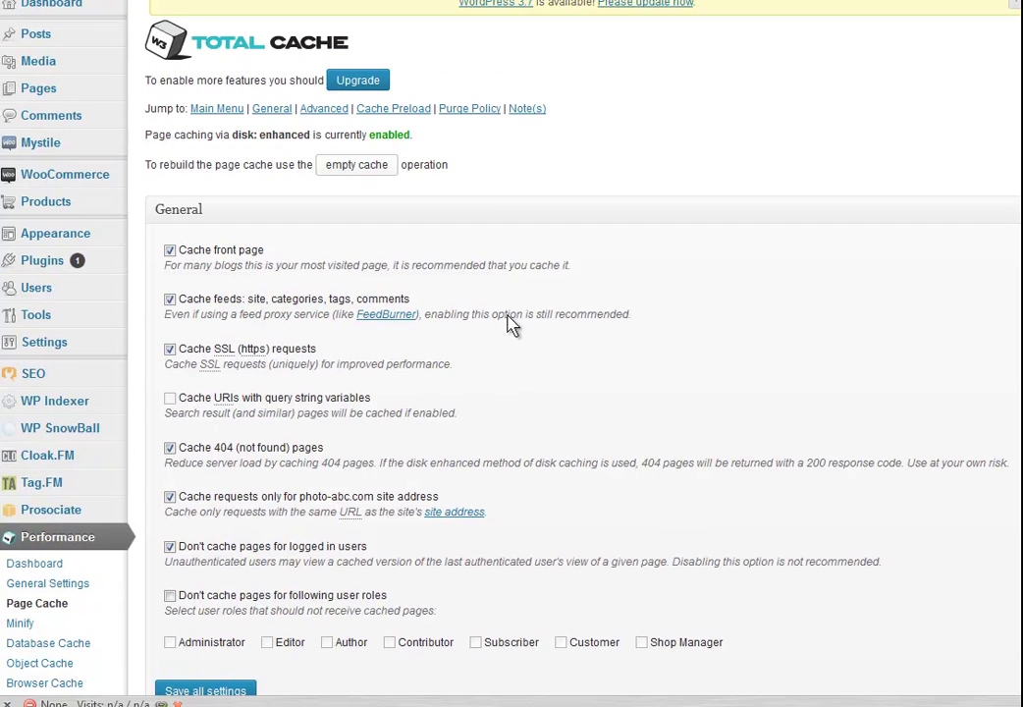
click(59, 431)
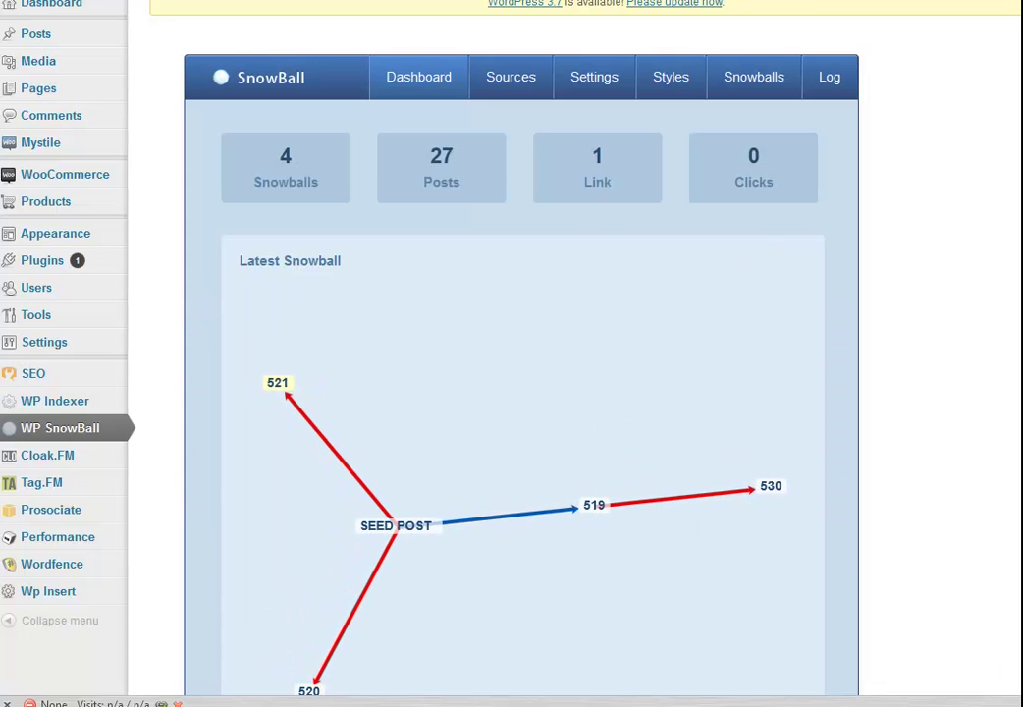
scroll(849, 217, down, 3)
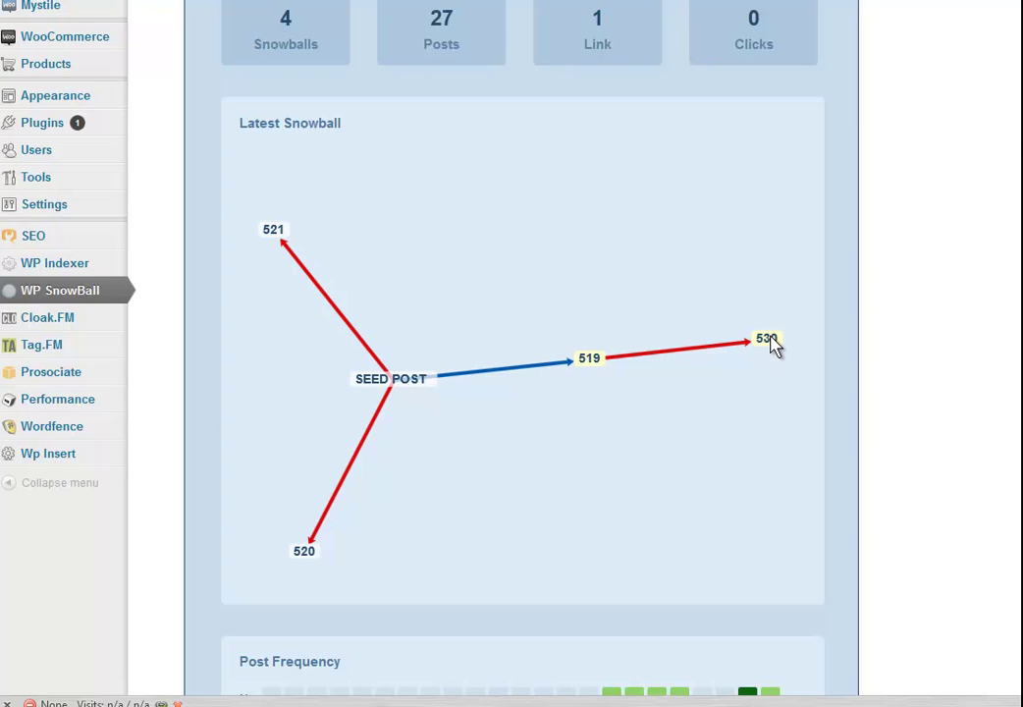
mouse_move(293, 46)
scroll(520, 354, up, 3)
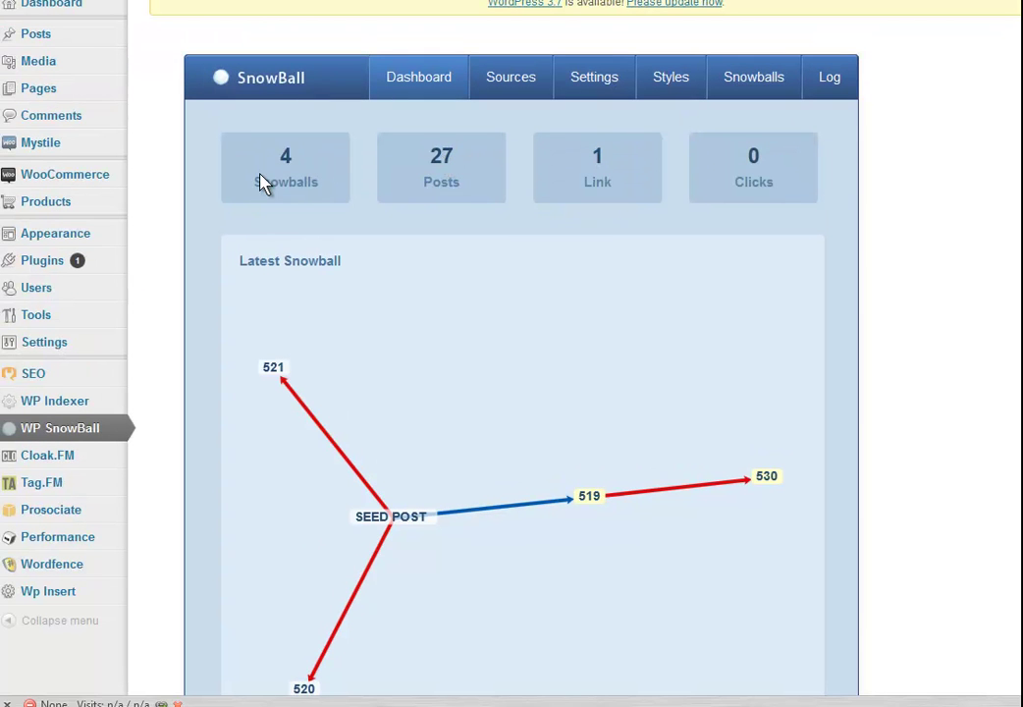
mouse_move(274, 196)
Review the full list of recent SnowBall posts with their dates and levels.
click(761, 79)
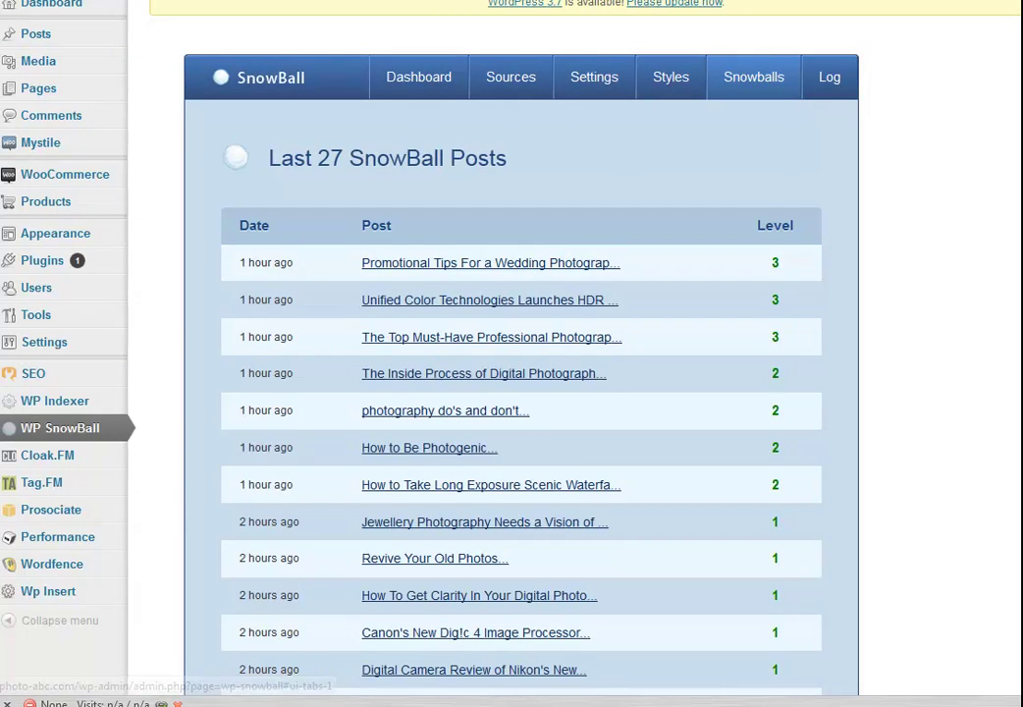
scroll(1007, 114, down, 2)
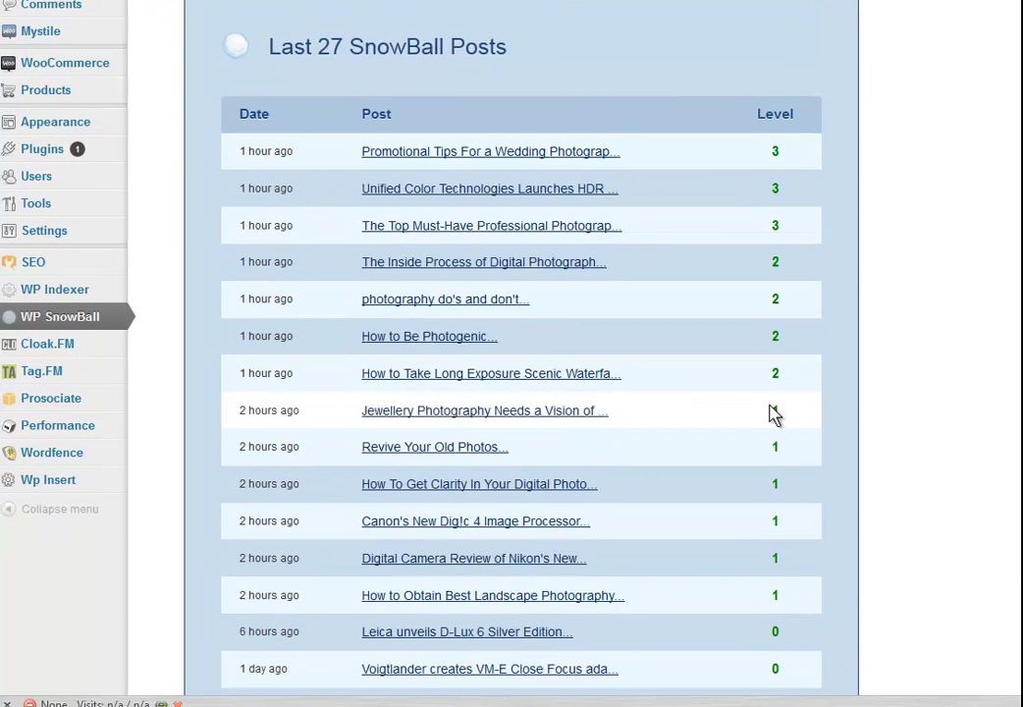
scroll(521, 354, down, 8)
scroll(521, 354, down, 2)
scroll(520, 353, up, 2)
scroll(521, 353, up, 3)
scroll(521, 354, up, 4)
scroll(521, 353, up, 1)
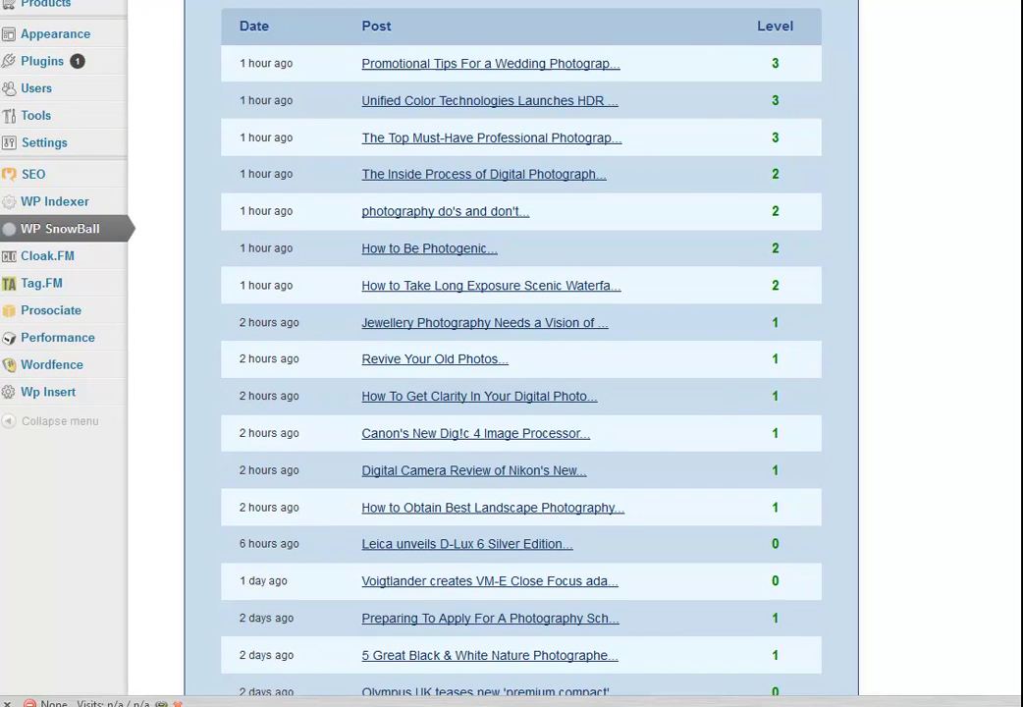
scroll(521, 354, up, 4)
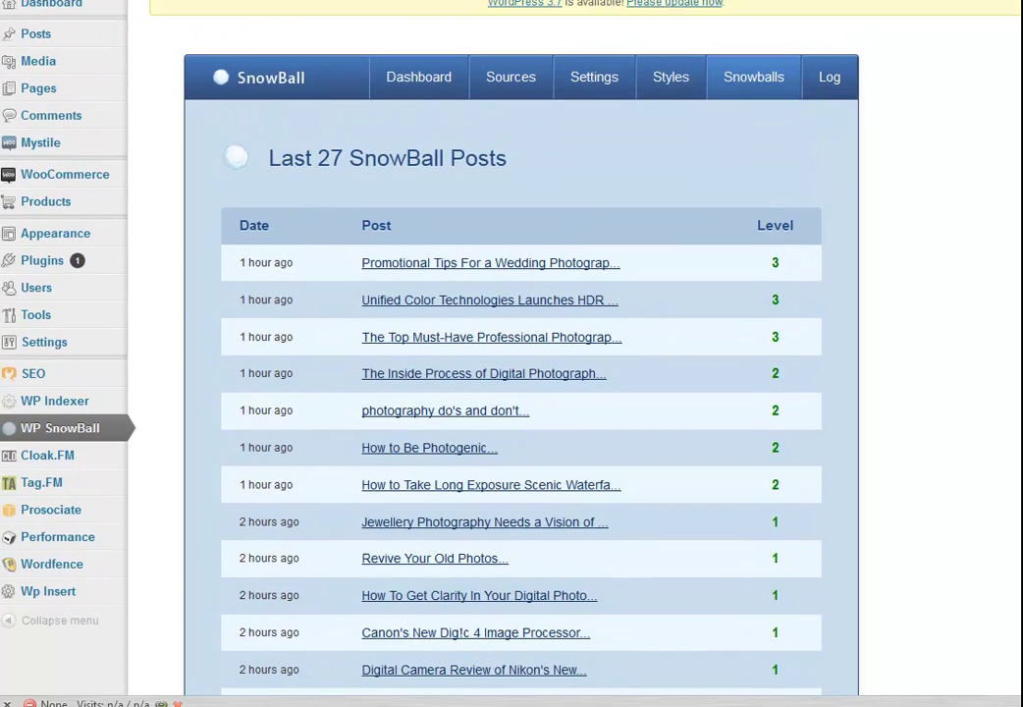
Look over the Latest Snowball graph again and check which content sources are enabled.
click(424, 84)
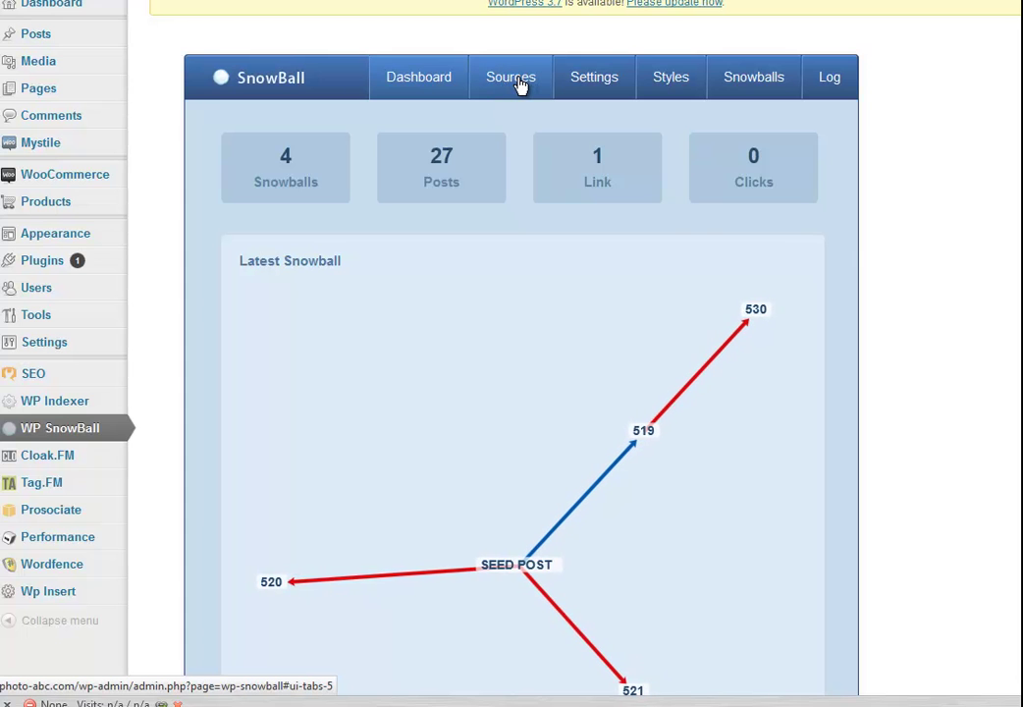
click(520, 86)
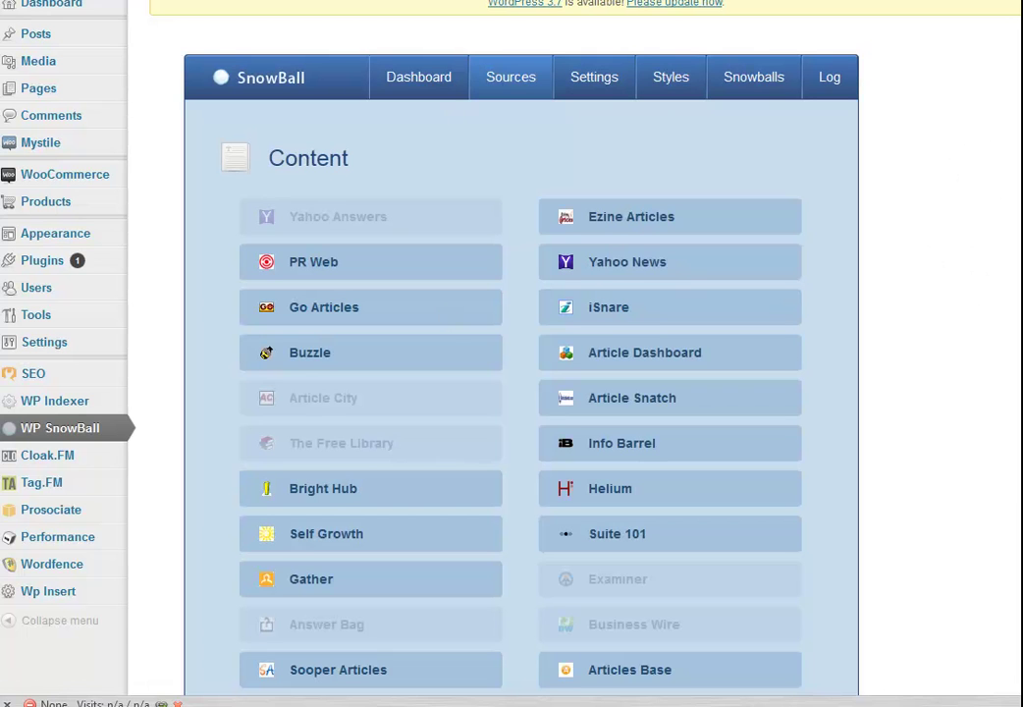
click(604, 78)
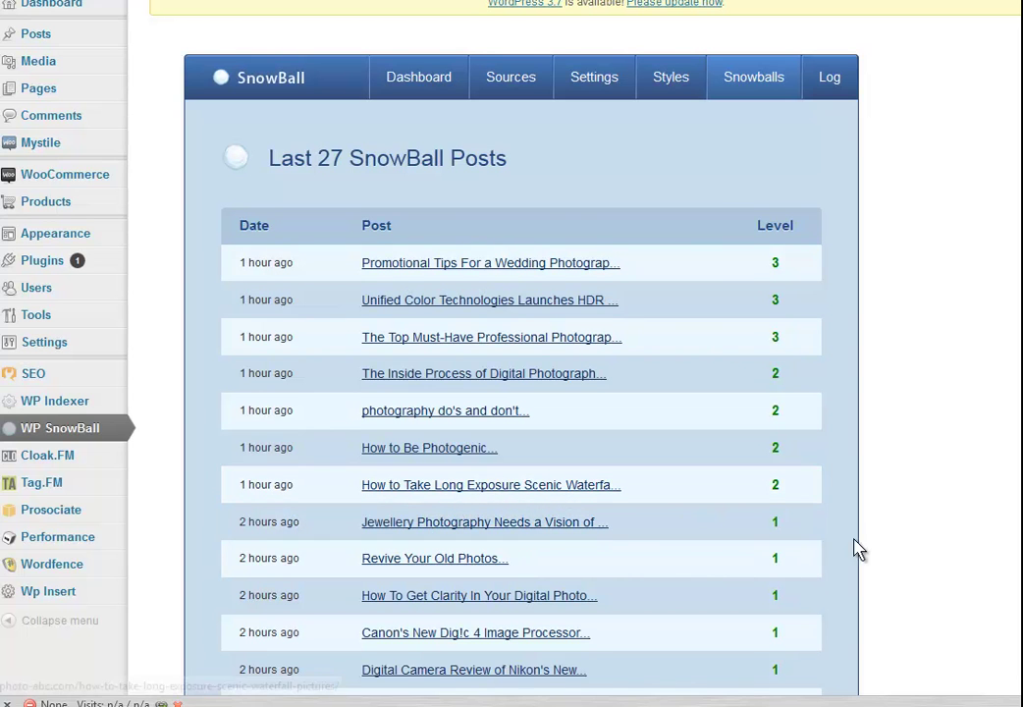
click(515, 82)
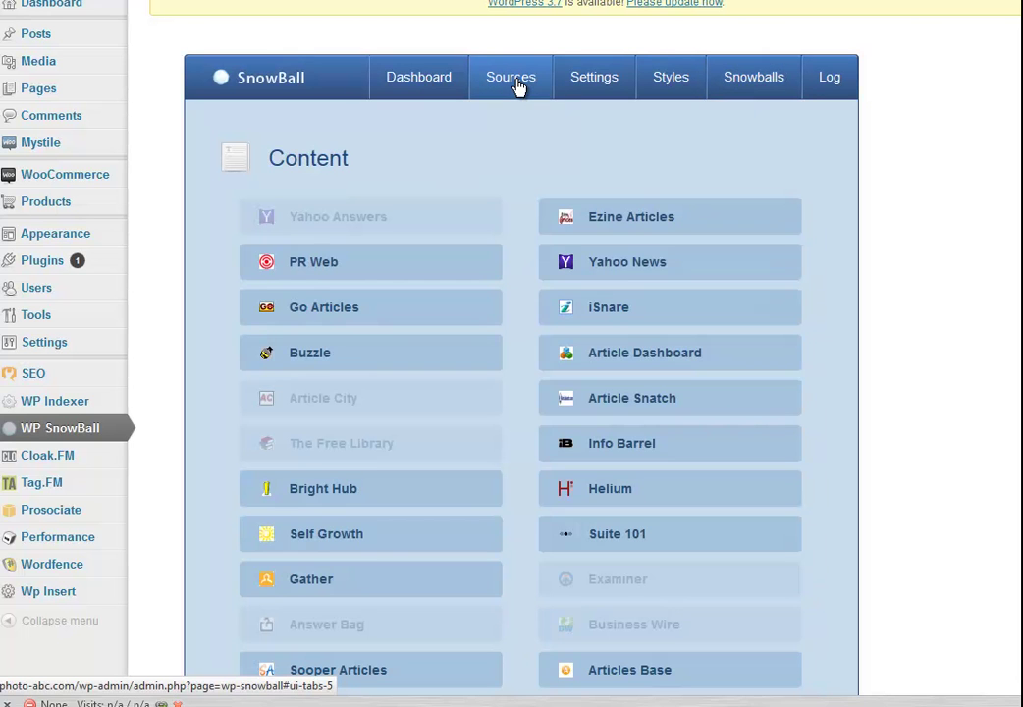
Enable Link Back To Seed in the SnowBall plugin's settings.
click(609, 82)
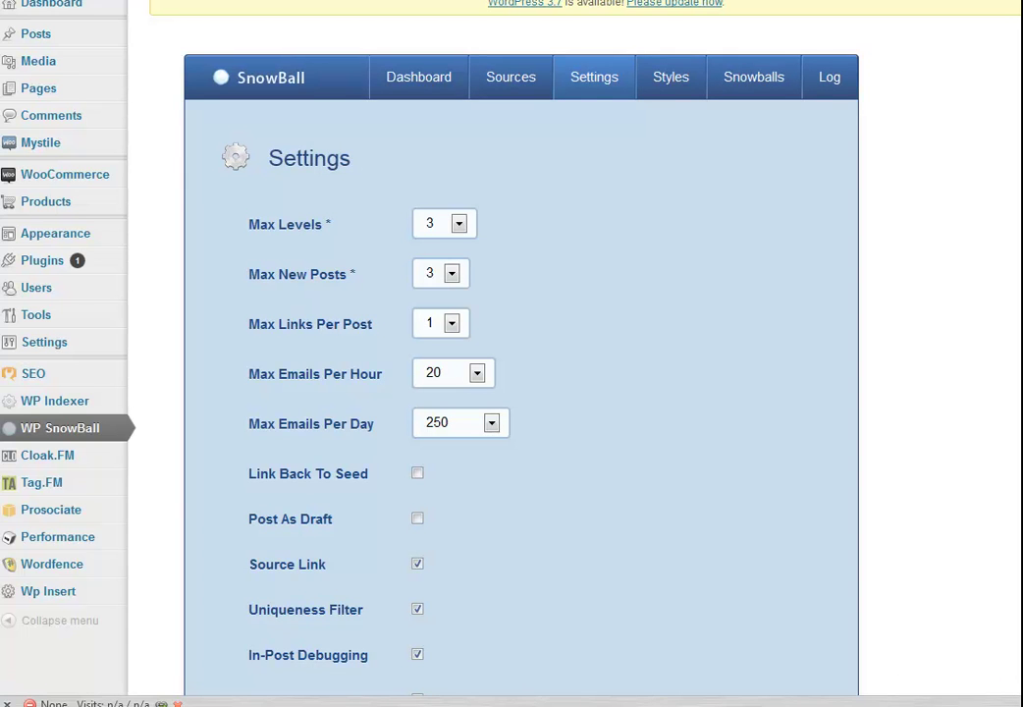
scroll(511, 393, down, 2)
scroll(511, 393, up, 1)
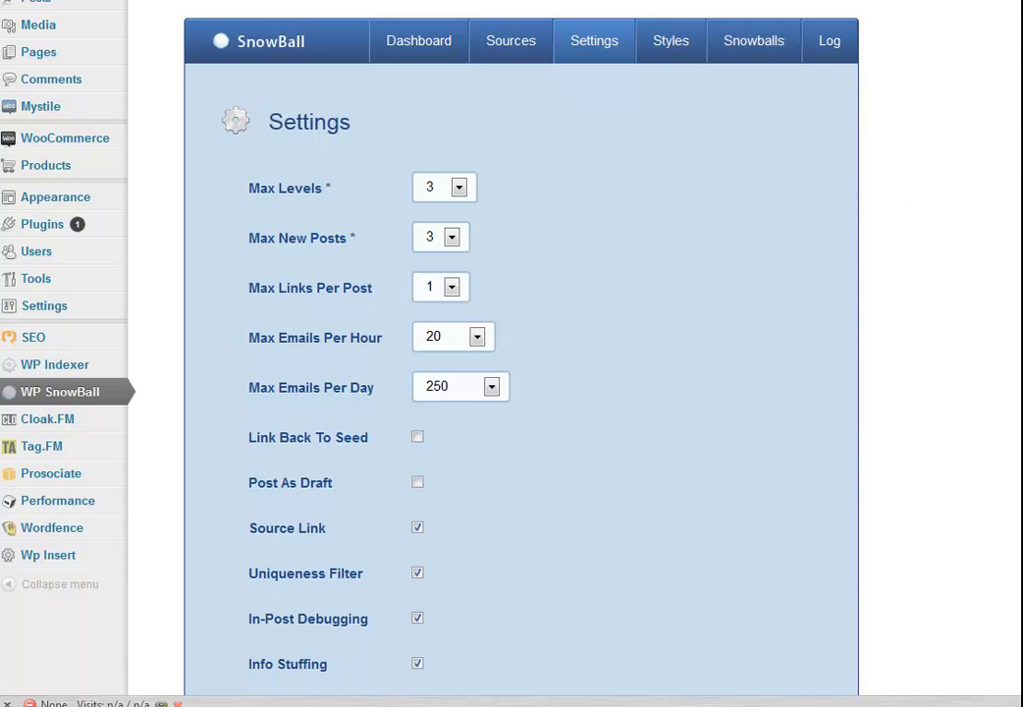
scroll(511, 353, down, 3)
scroll(510, 354, down, 7)
scroll(478, 531, up, 9)
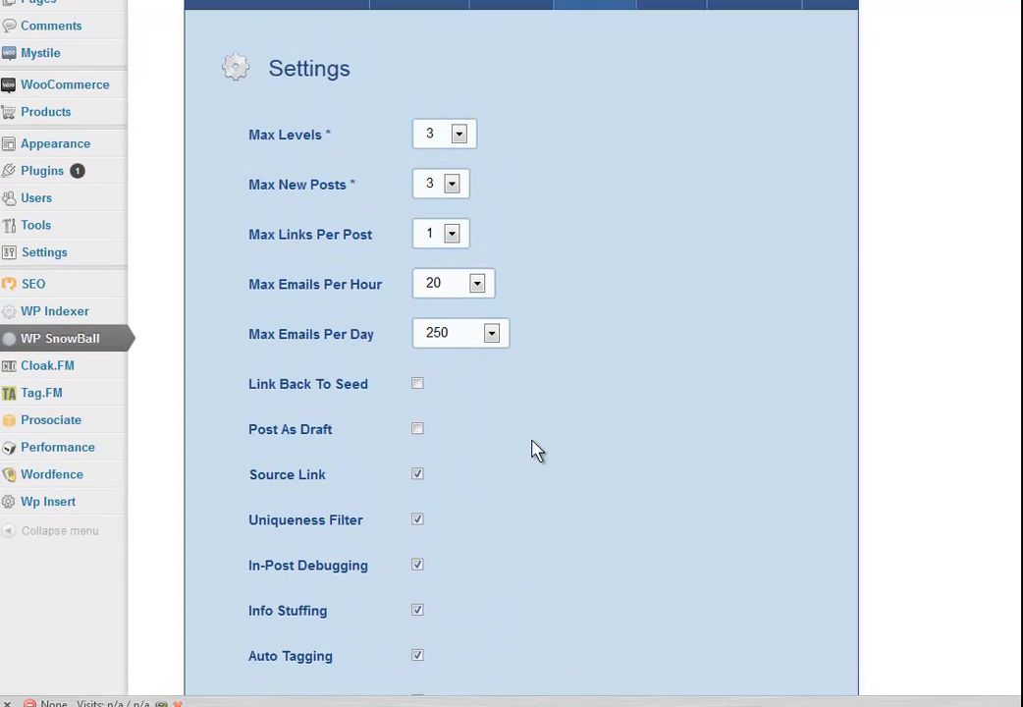
mouse_move(313, 397)
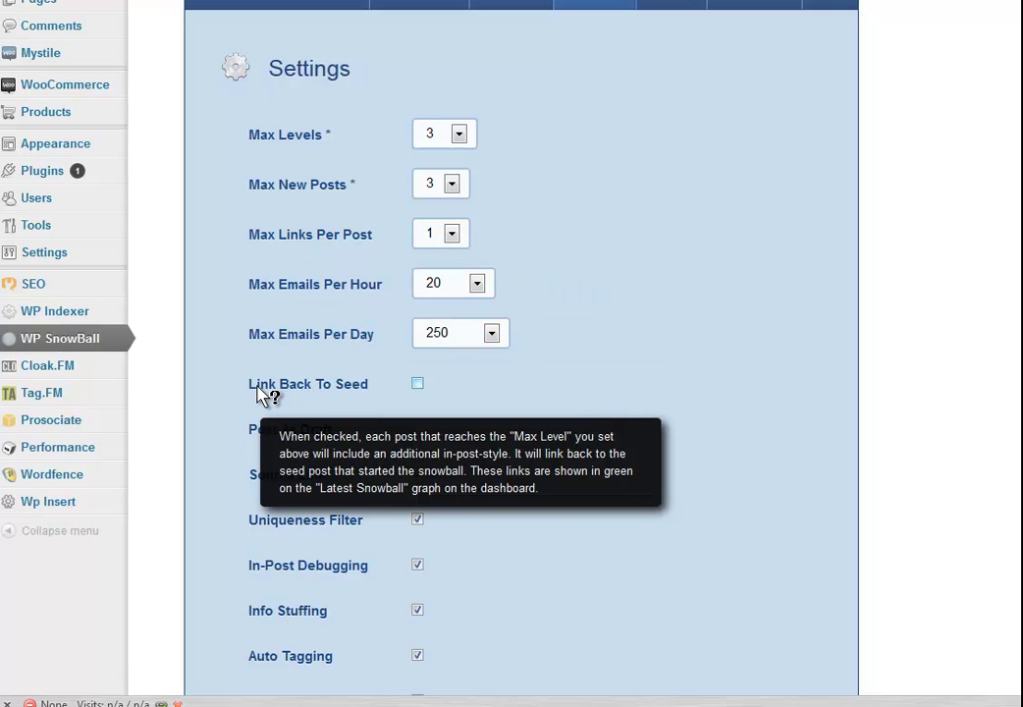
click(422, 386)
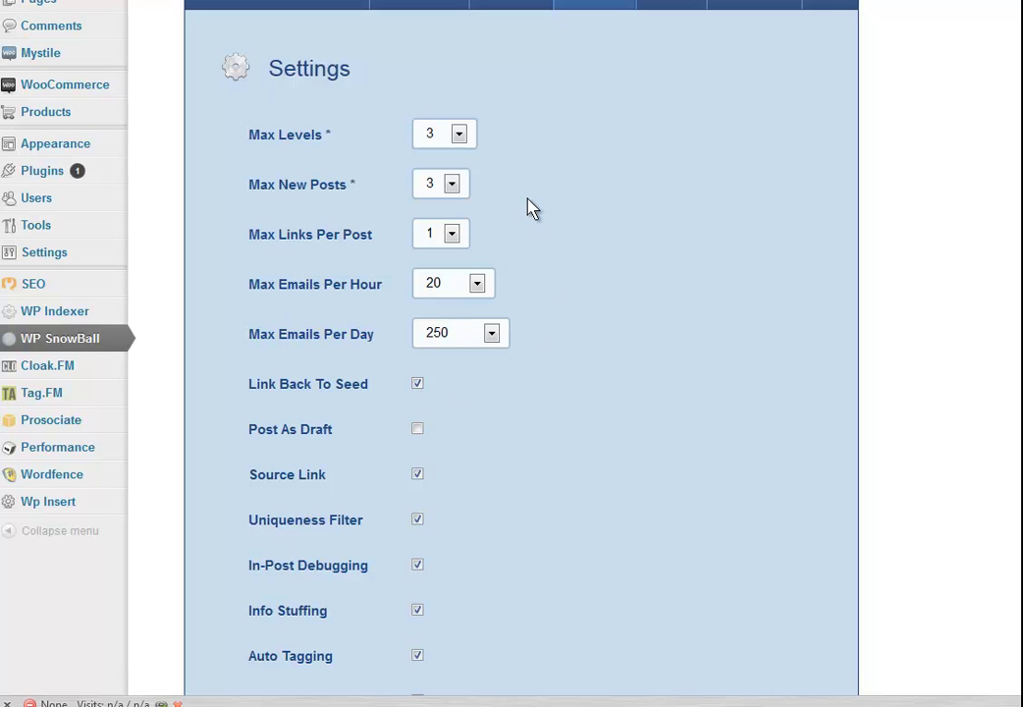
Read the explanations of the post and level limits, and review the remaining SnowBall options through the keyword and spin text fields.
mouse_move(317, 195)
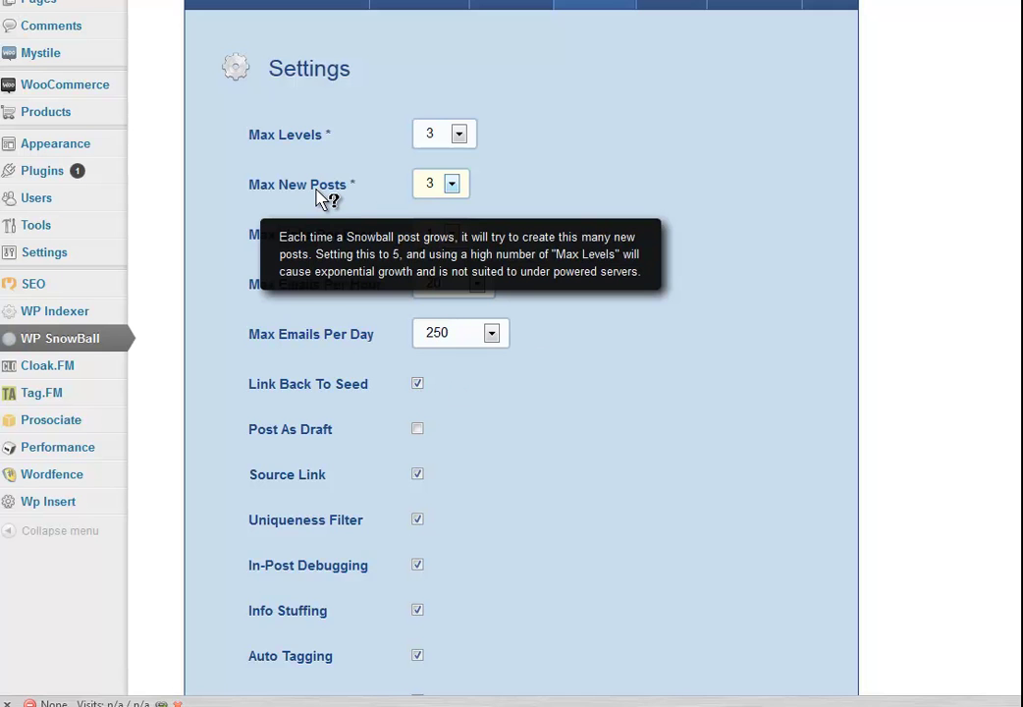
mouse_move(326, 145)
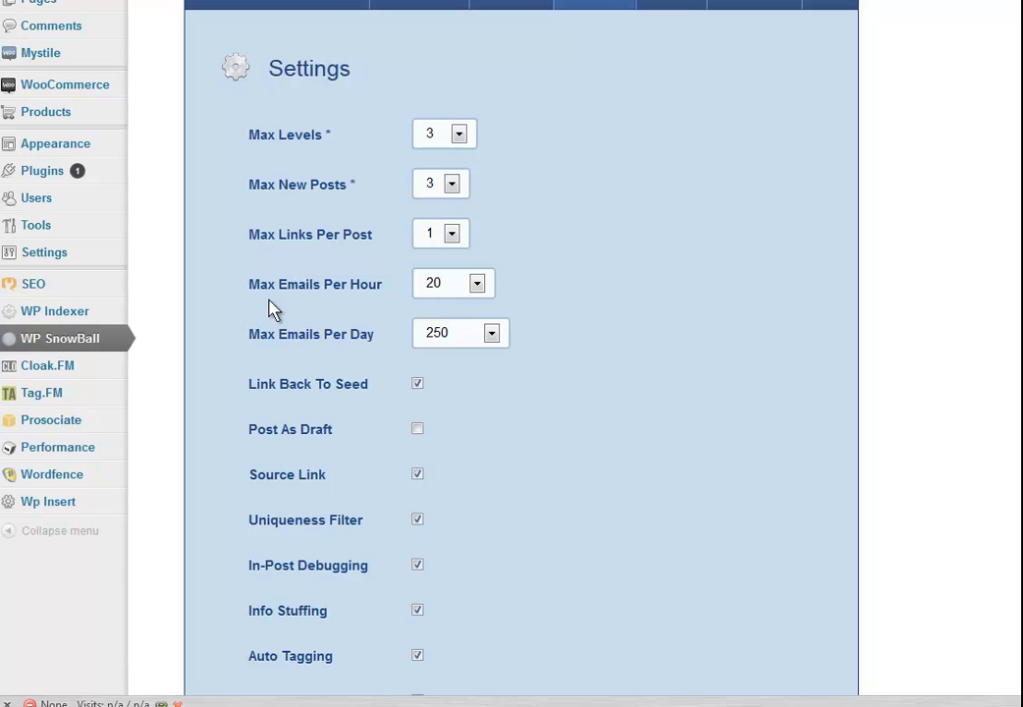
mouse_move(290, 396)
scroll(654, 331, down, 3)
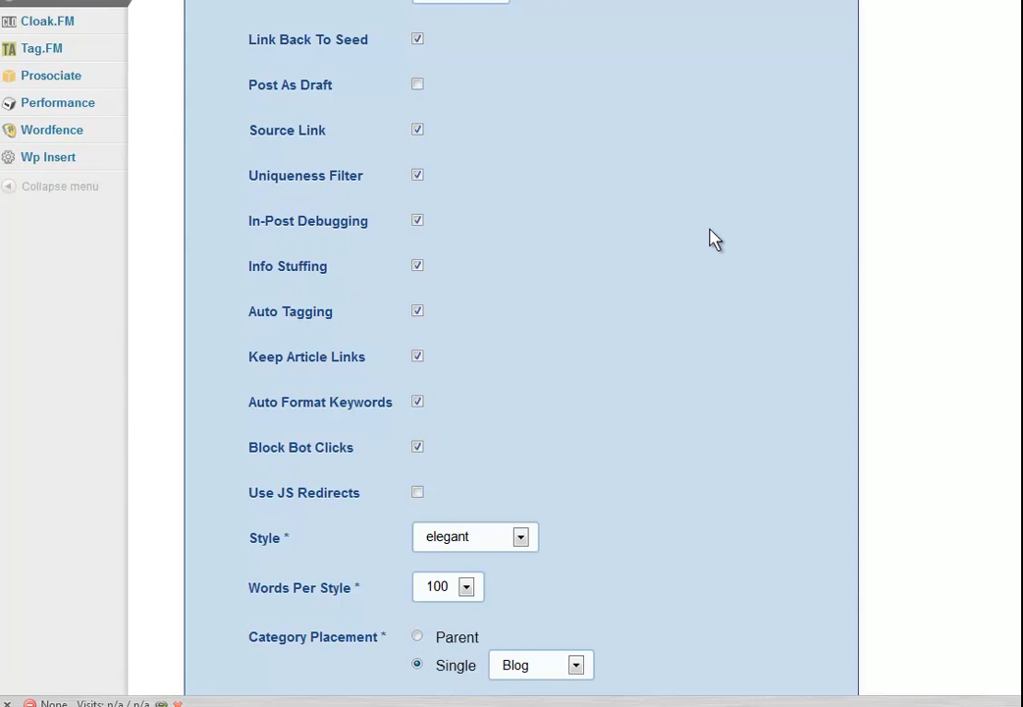
scroll(713, 228, down, 1)
scroll(713, 228, down, 3)
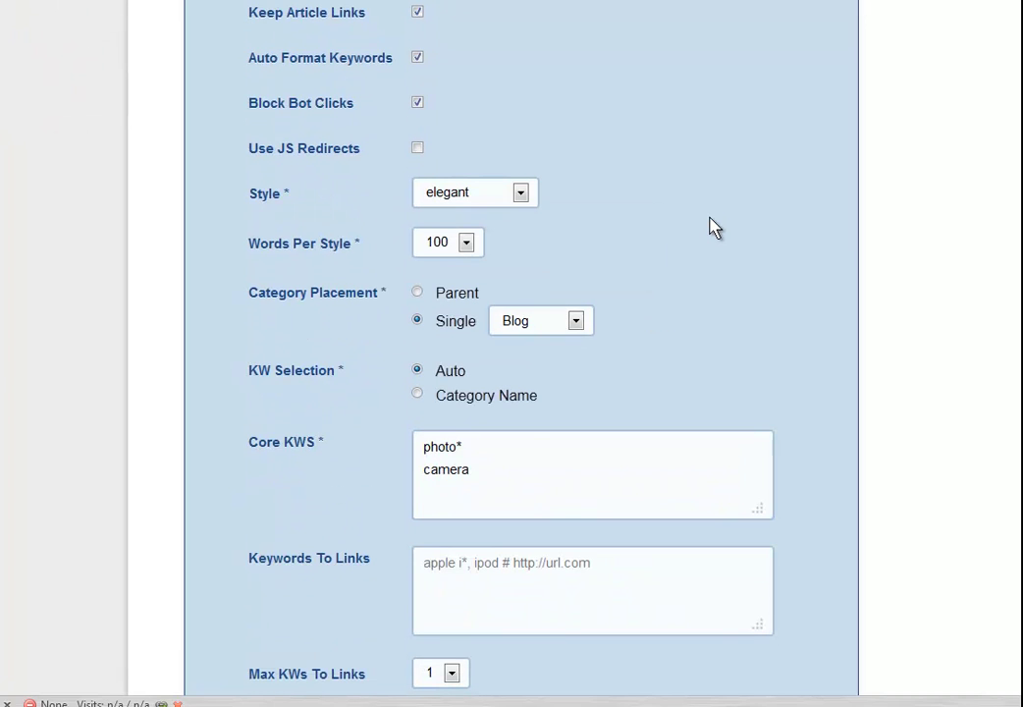
click(458, 457)
scroll(658, 450, down, 3)
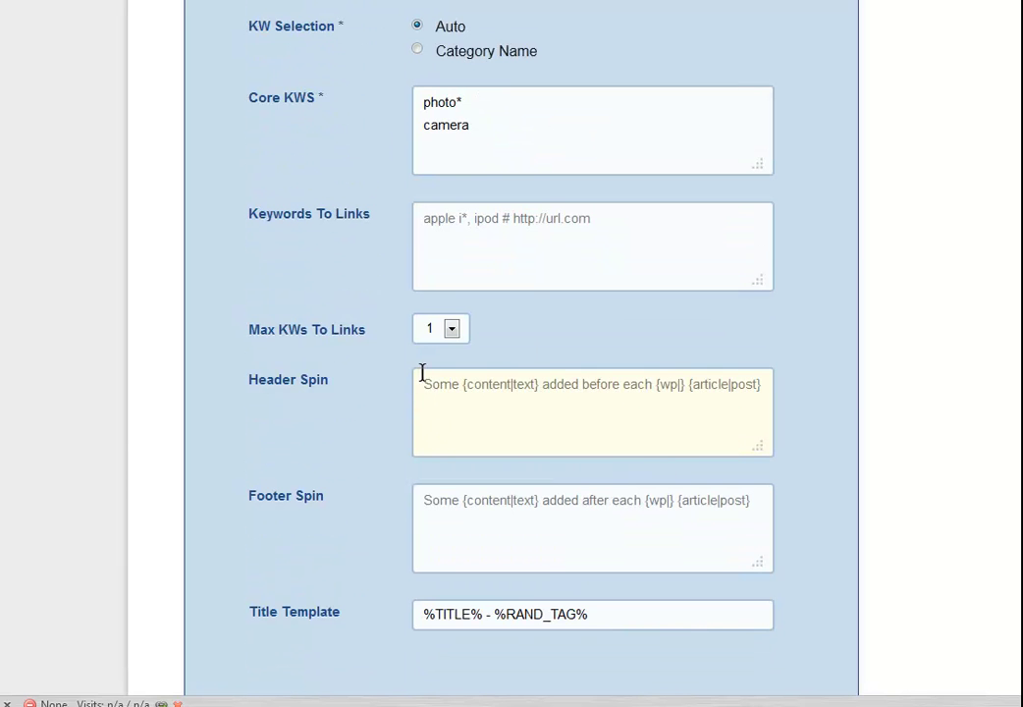
click(422, 386)
scroll(699, 384, down, 3)
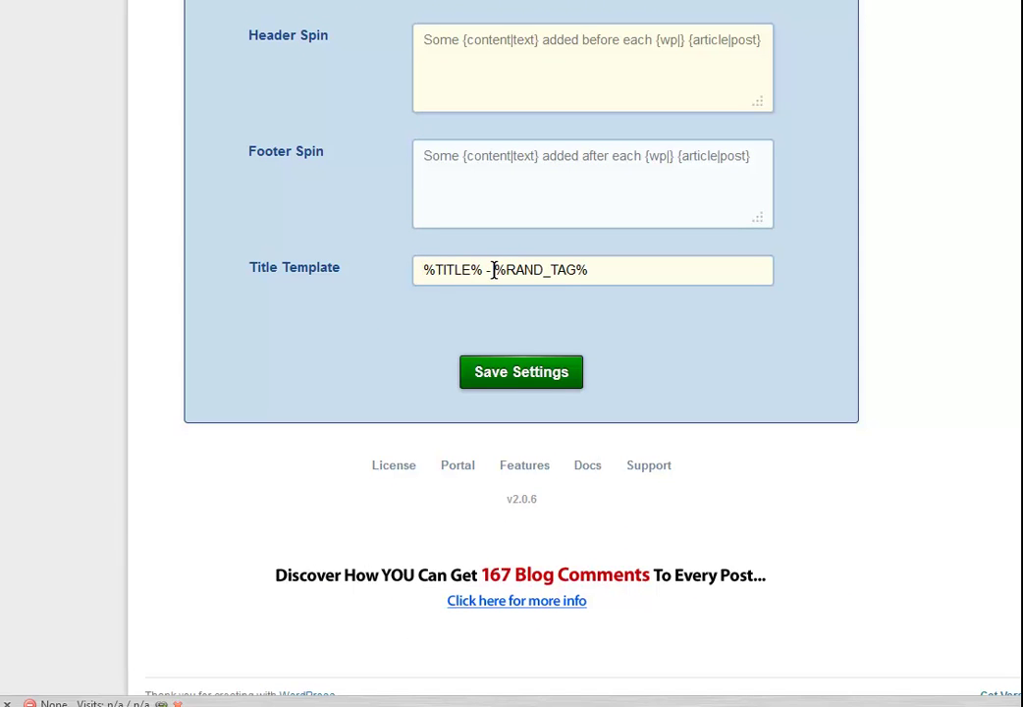
Check the %RAND_TAG% part of the Title Template and save the SnowBall settings.
drag(494, 271, 589, 271)
click(608, 269)
mouse_move(309, 275)
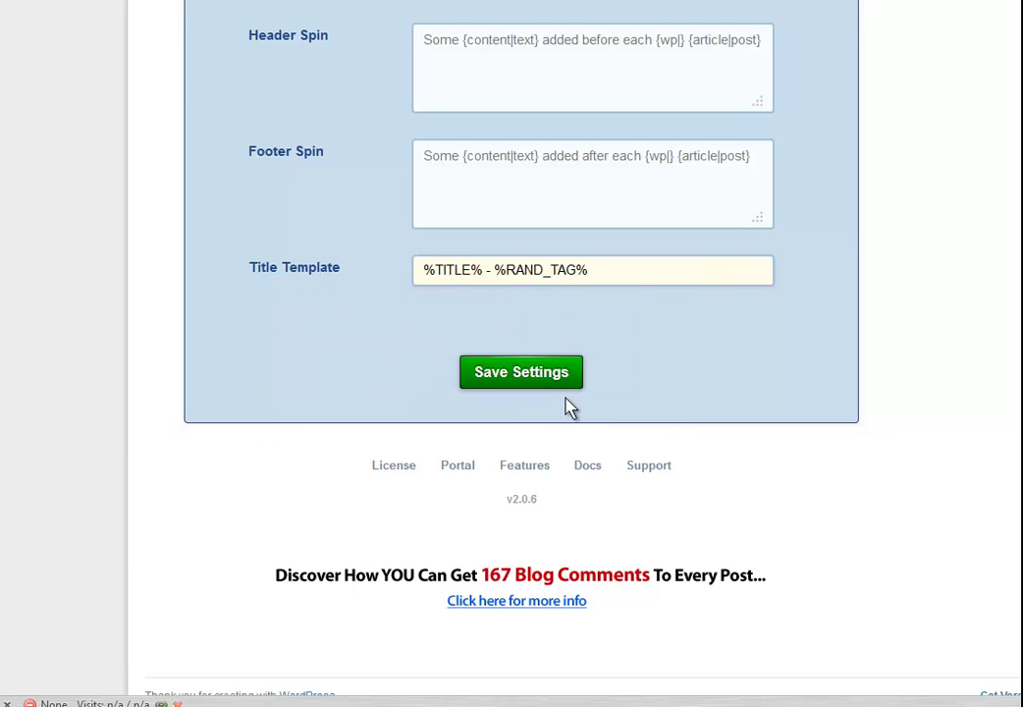
click(567, 383)
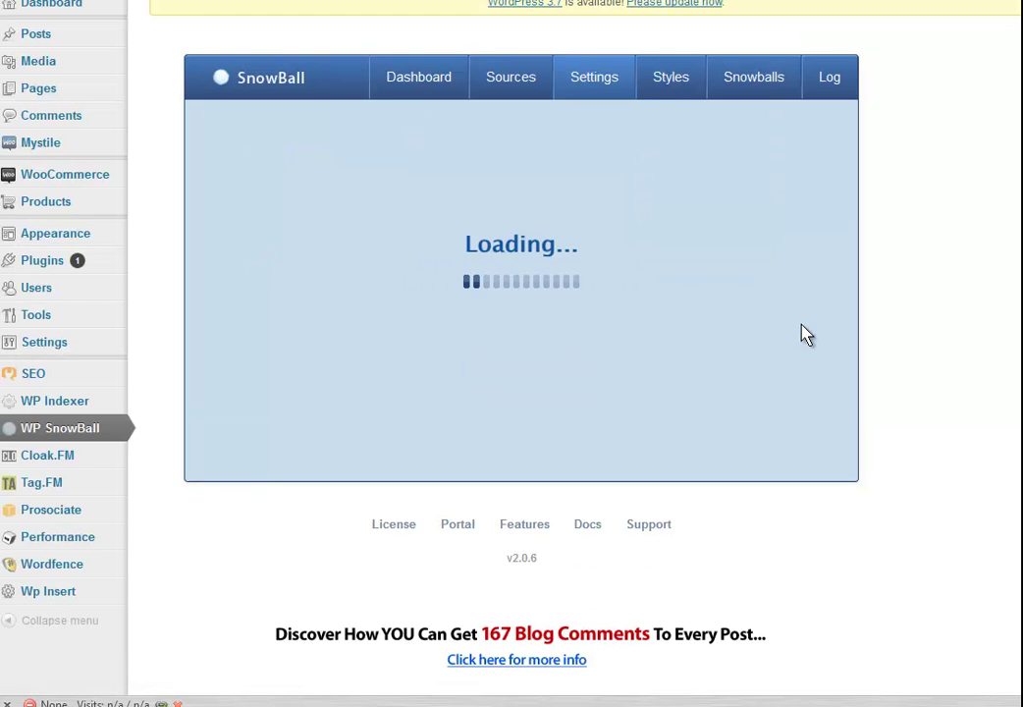